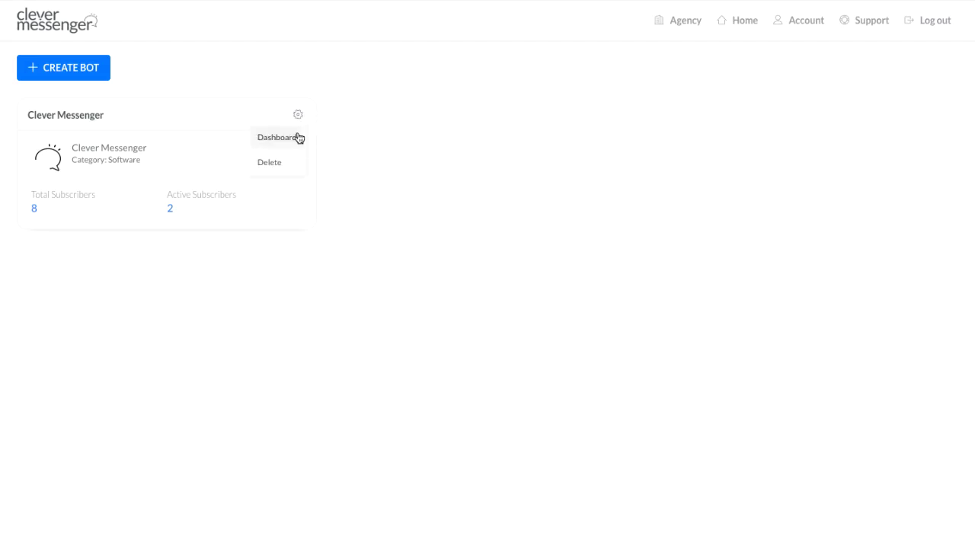
# - From the bot dashboard, go to Capture > Checkbox Plugin to reach the Checkbox Library
pyautogui.click(282, 133)
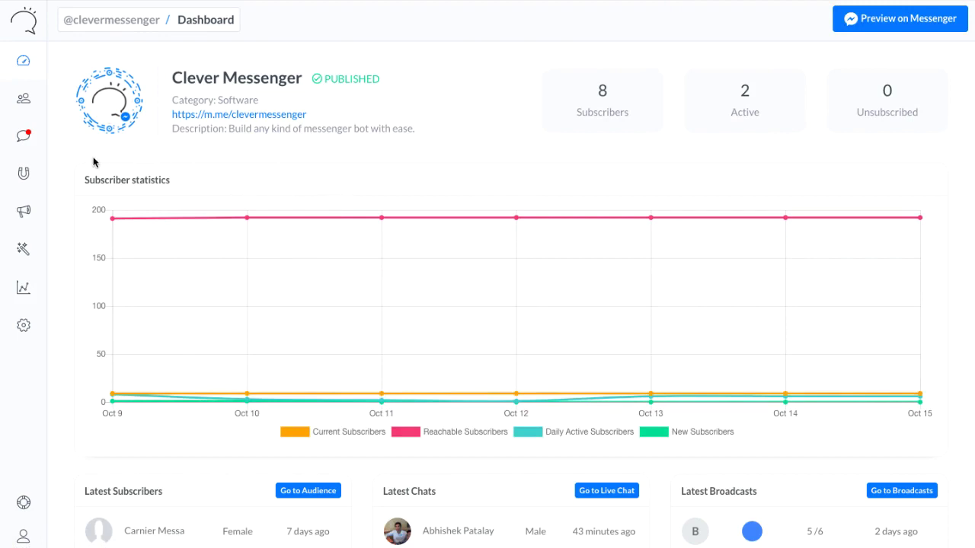
pyautogui.click(26, 180)
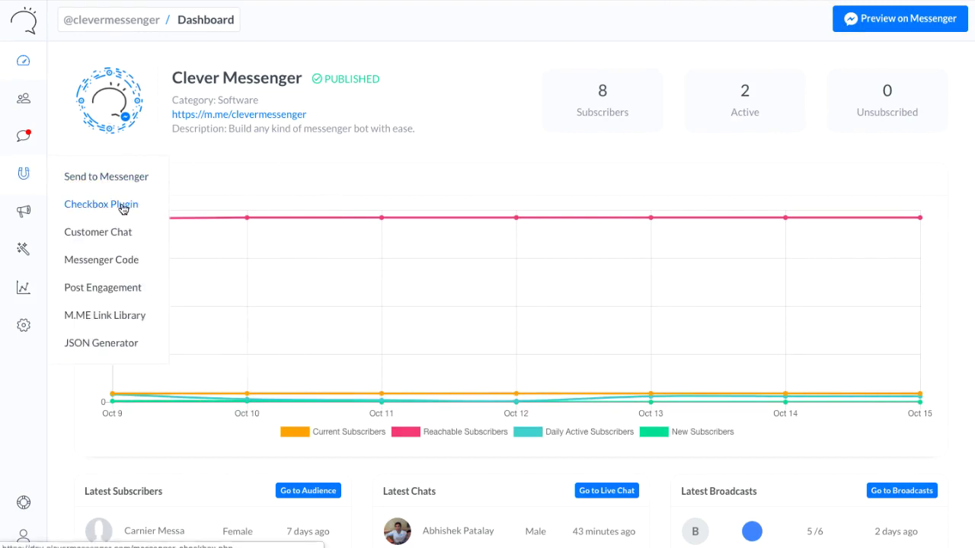
pyautogui.click(123, 210)
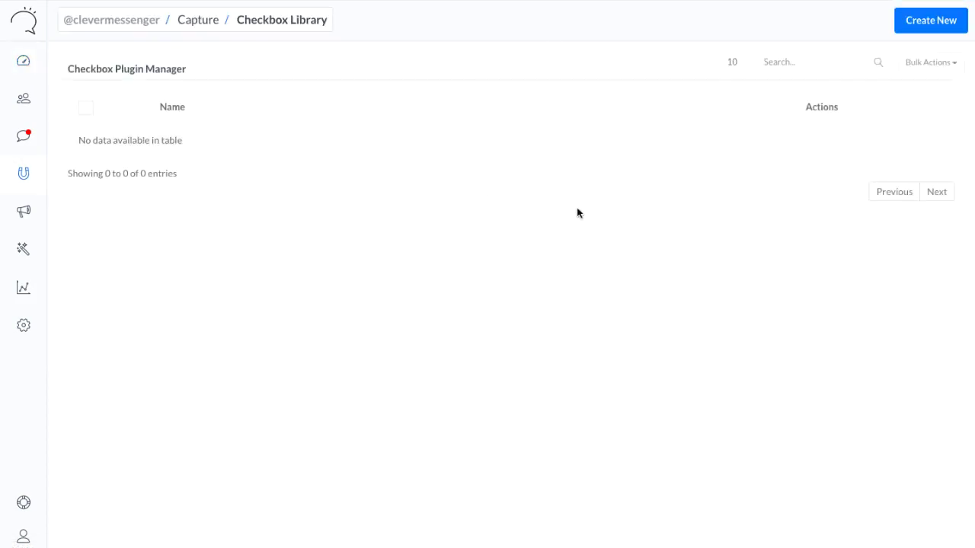
# - Create a new checkbox plugin named 'Checkbox Plugin'
pyautogui.click(919, 28)
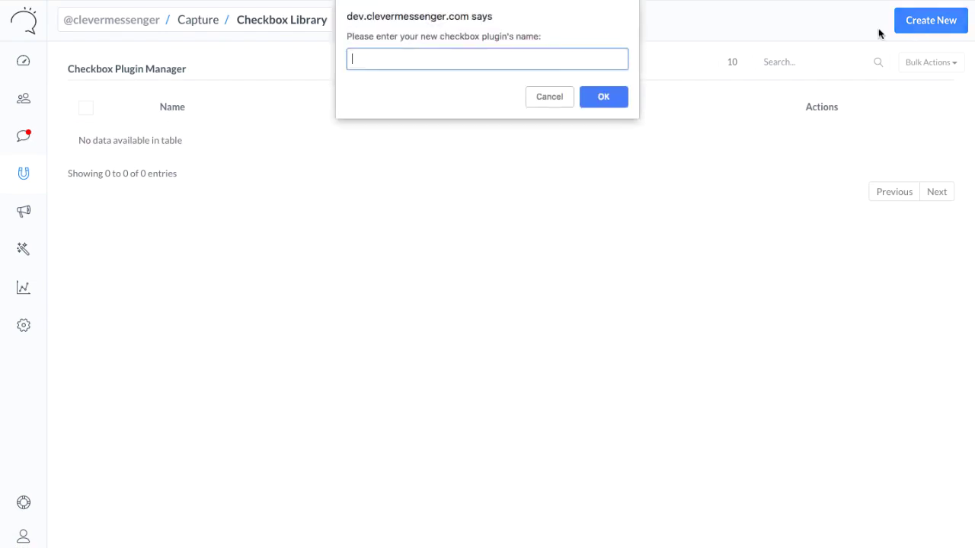
pyautogui.write('Checkbox Plugin')
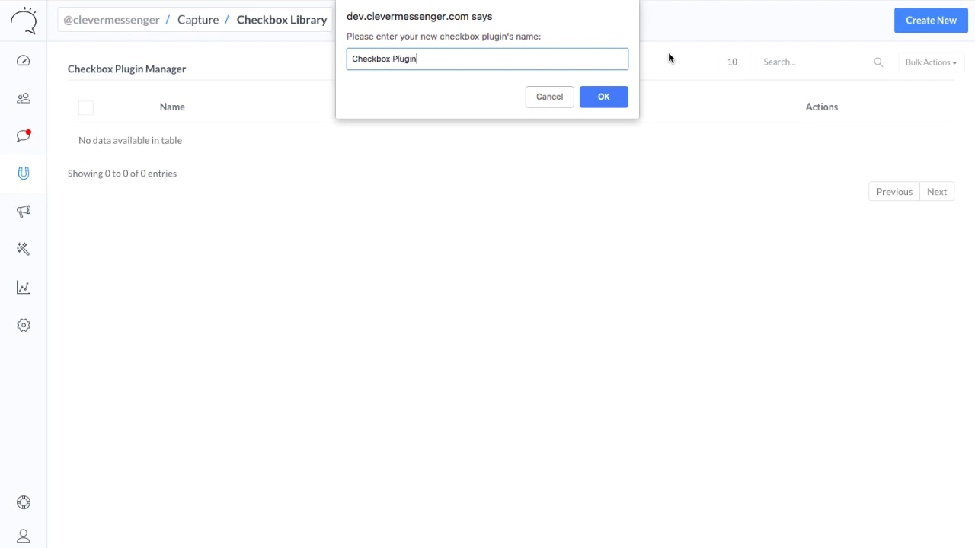
pyautogui.click(624, 104)
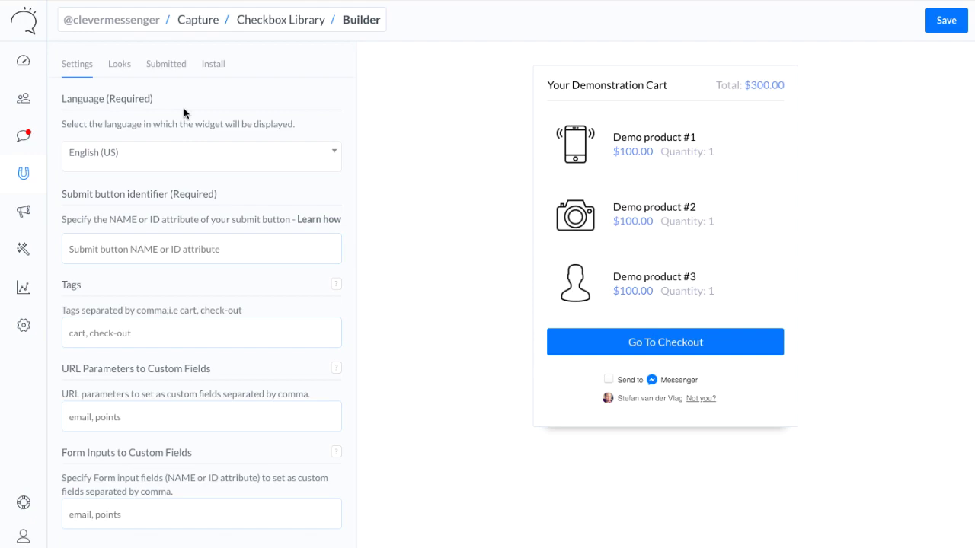
pyautogui.click(165, 154)
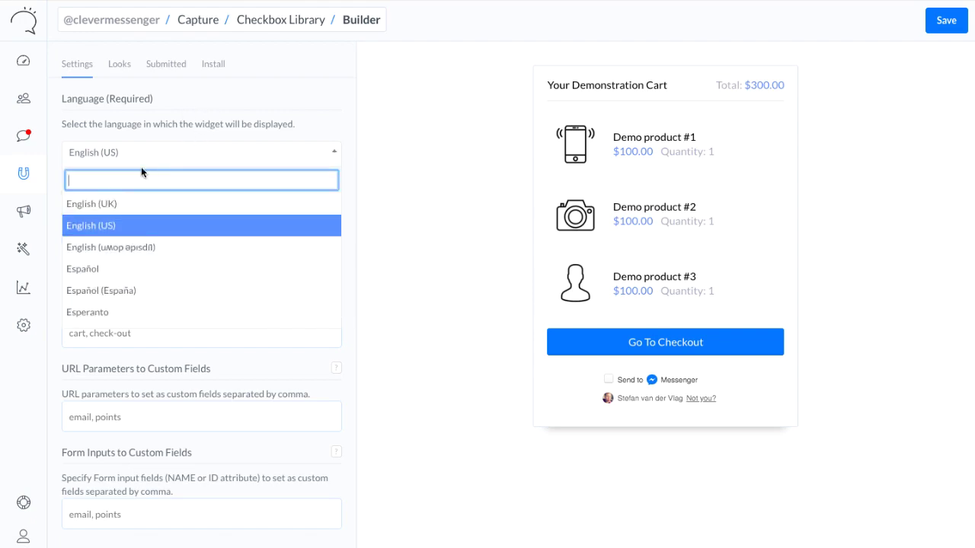
pyautogui.write('spa')
pyautogui.click(135, 204)
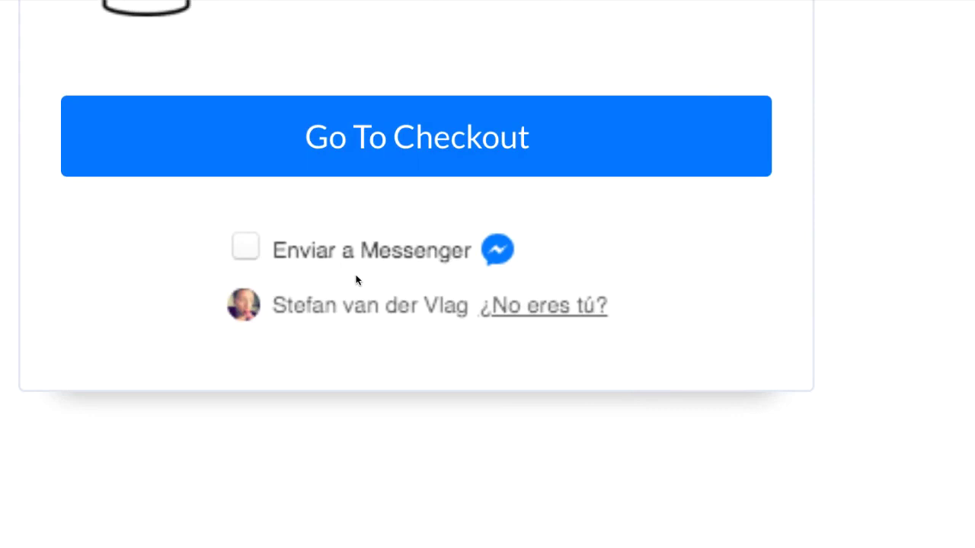
pyautogui.click(120, 137)
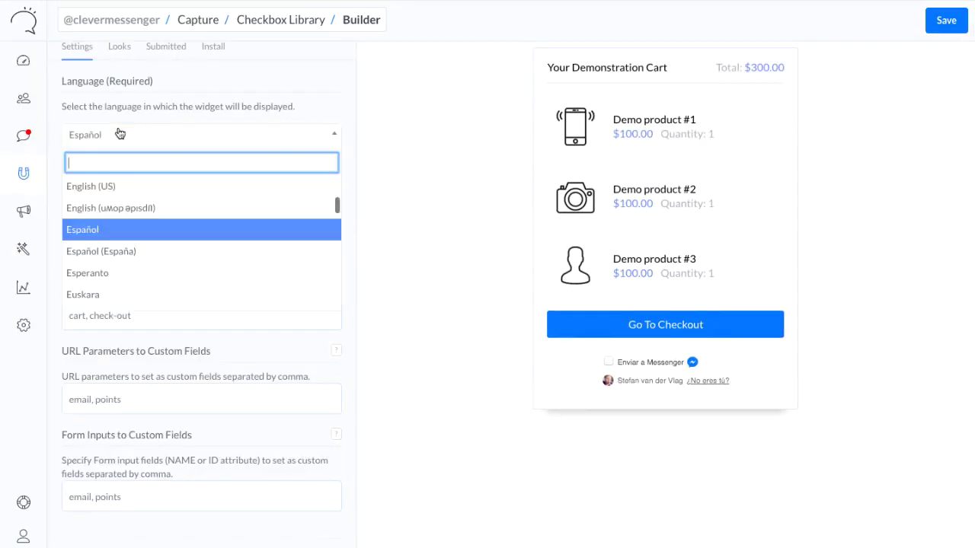
pyautogui.click(152, 190)
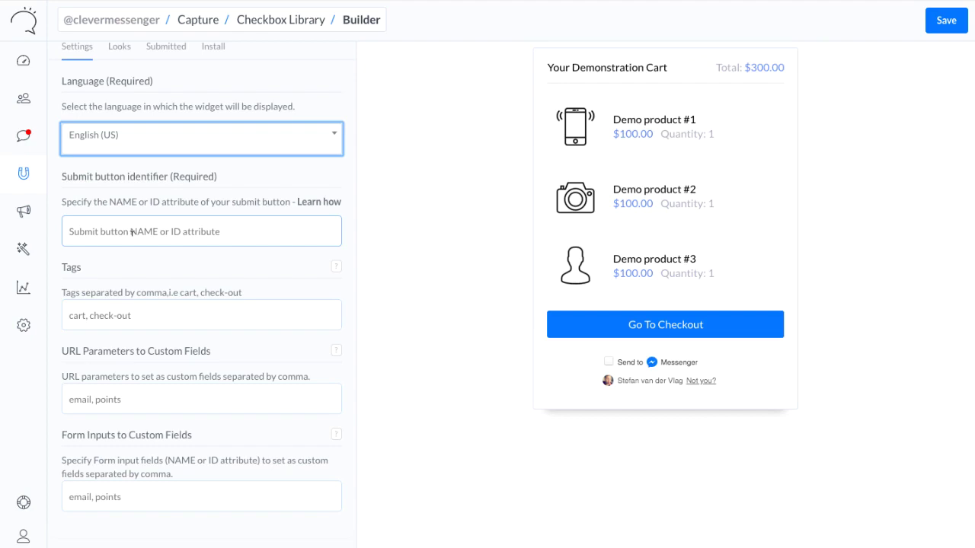
# - Enter 'checkboxplugin' as the submit button identifier and 'tag1, tag2' as the tags
pyautogui.click(108, 232)
pyautogui.write('chec')
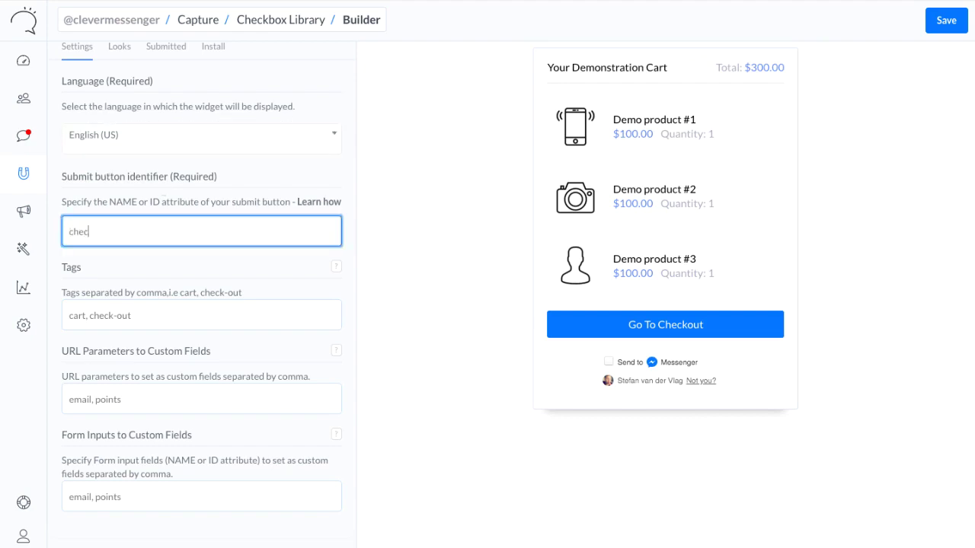
pyautogui.write('kboxplugin')
pyautogui.hotkey('shift', 'Tab')
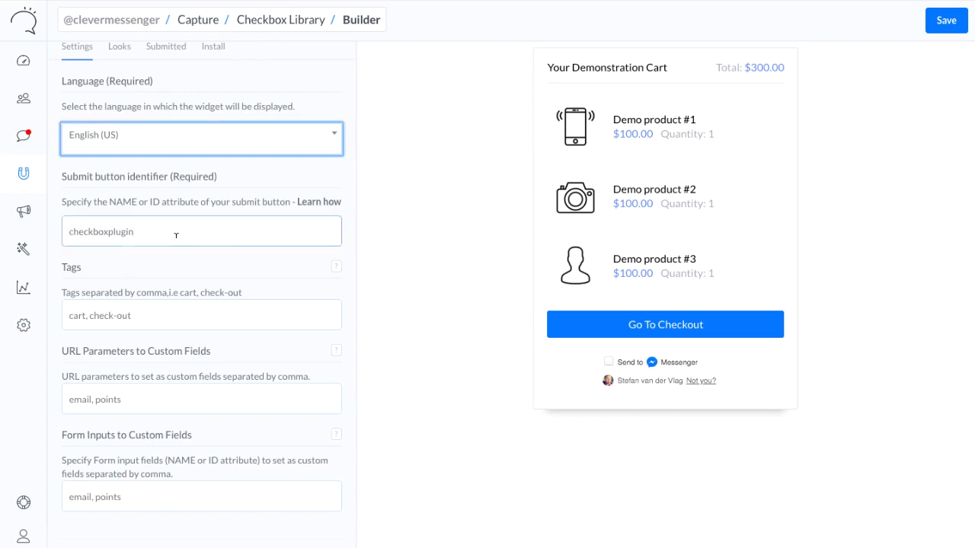
pyautogui.click(160, 307)
pyautogui.write('tag1,')
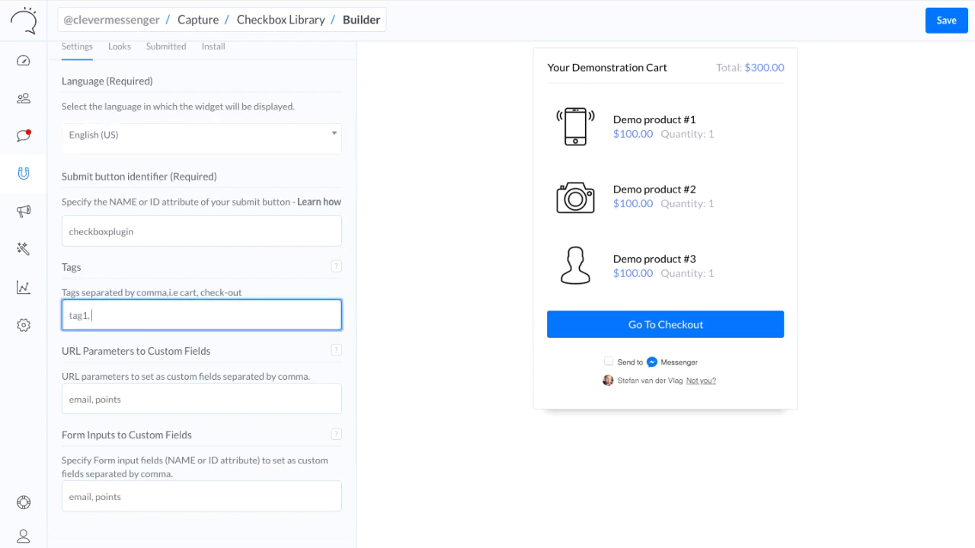
pyautogui.write(' tag2')
pyautogui.click(203, 433)
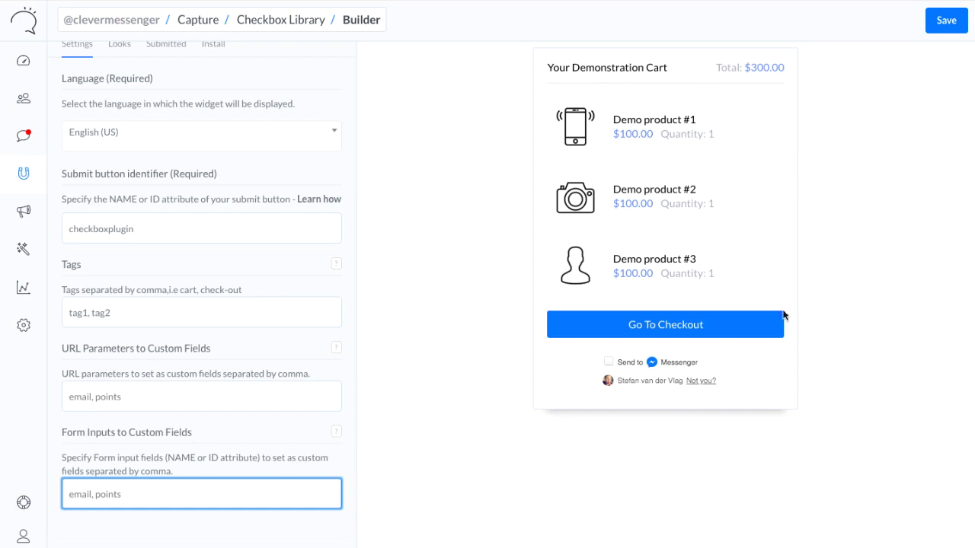
pyautogui.scroll(1, 699, 185)
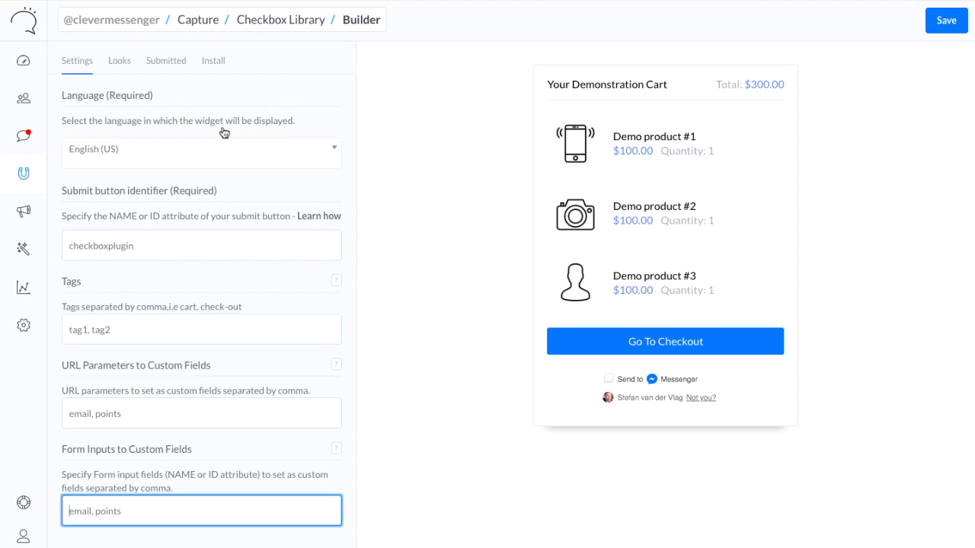
# - Set the checkbox Size on the Looks tab to Extra Large
pyautogui.click(122, 69)
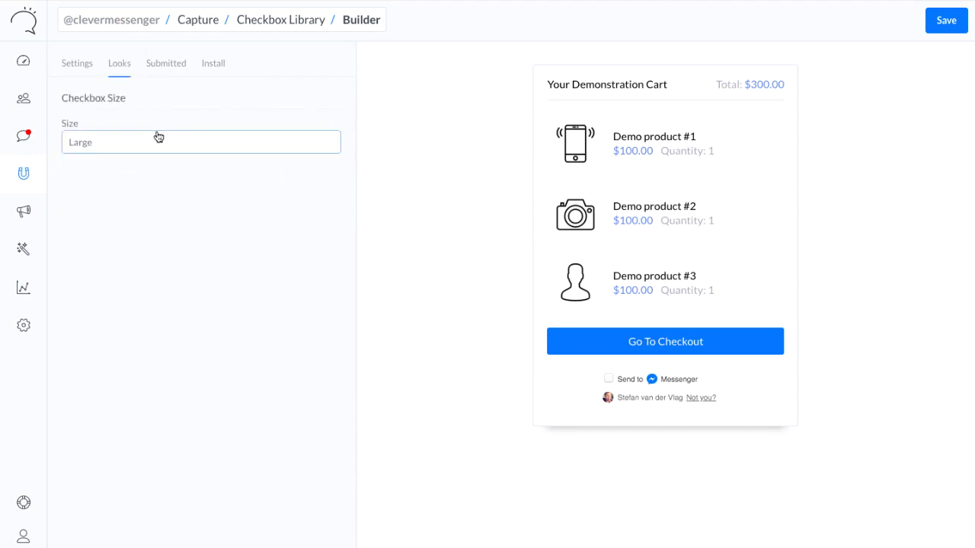
pyautogui.click(151, 142)
pyautogui.click(144, 154)
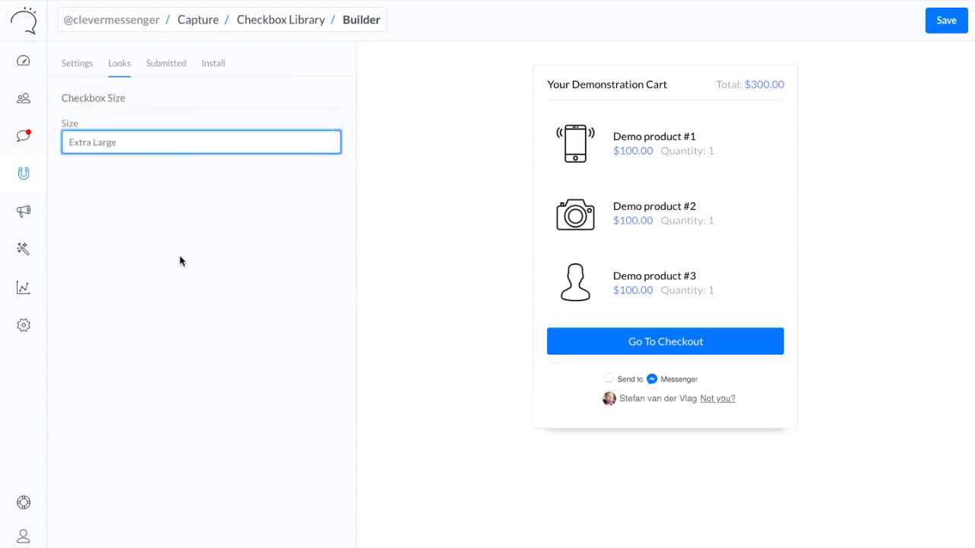
pyautogui.click(174, 69)
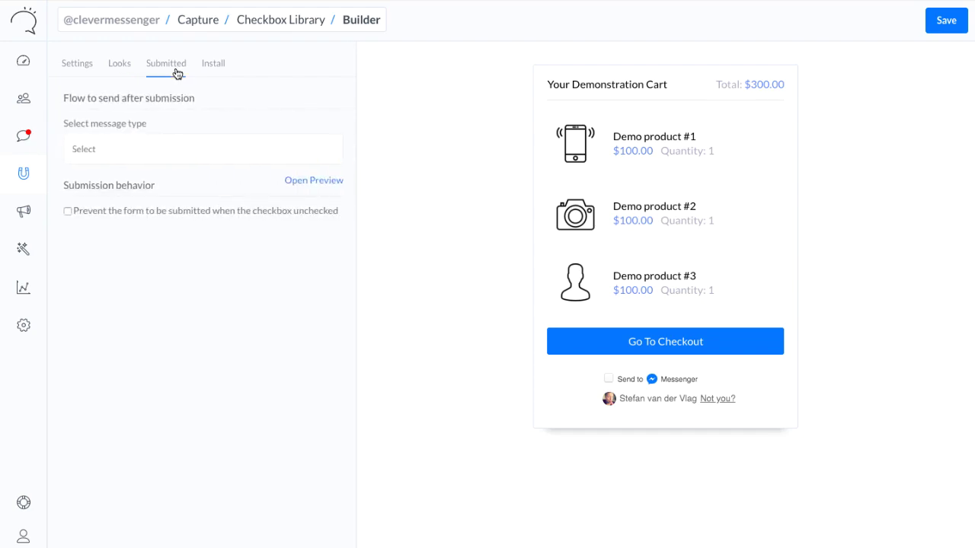
# - Set the post-submission message type to Flow with 'Welcome Message', and preview it
pyautogui.click(177, 150)
pyautogui.click(174, 160)
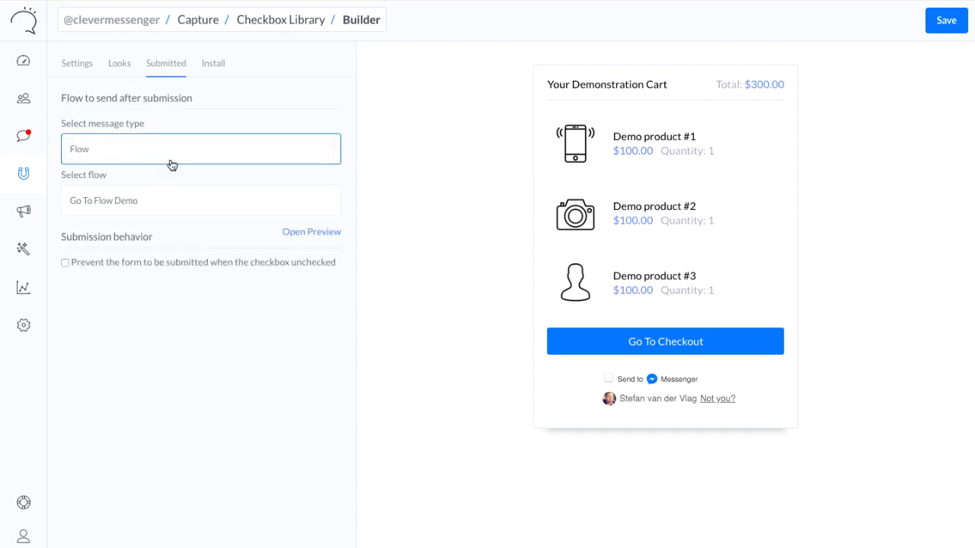
pyautogui.click(157, 201)
pyautogui.click(153, 210)
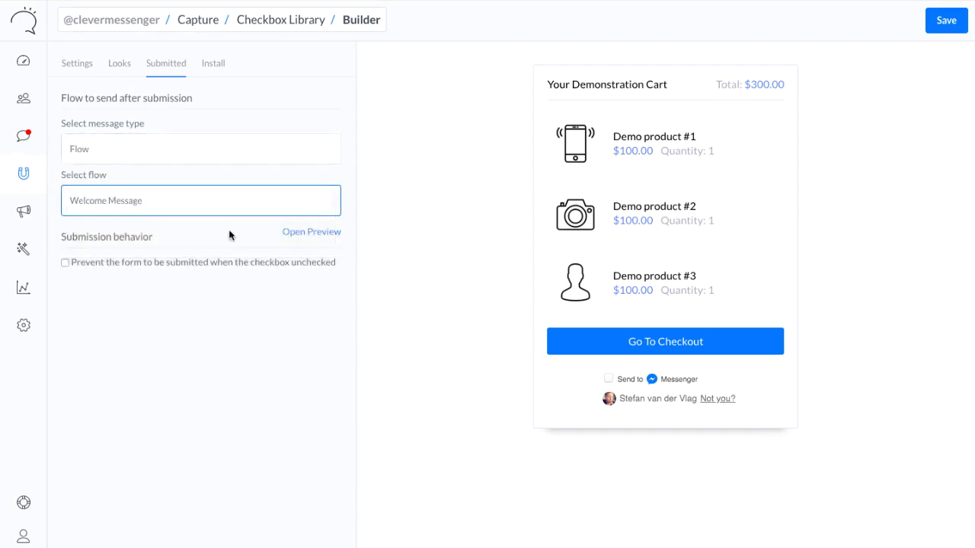
pyautogui.click(295, 231)
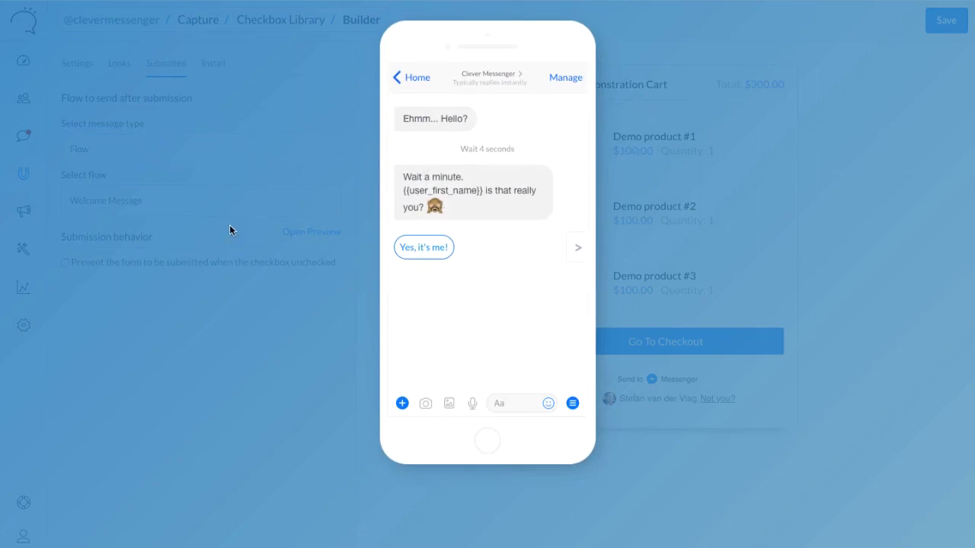
pyautogui.click(245, 180)
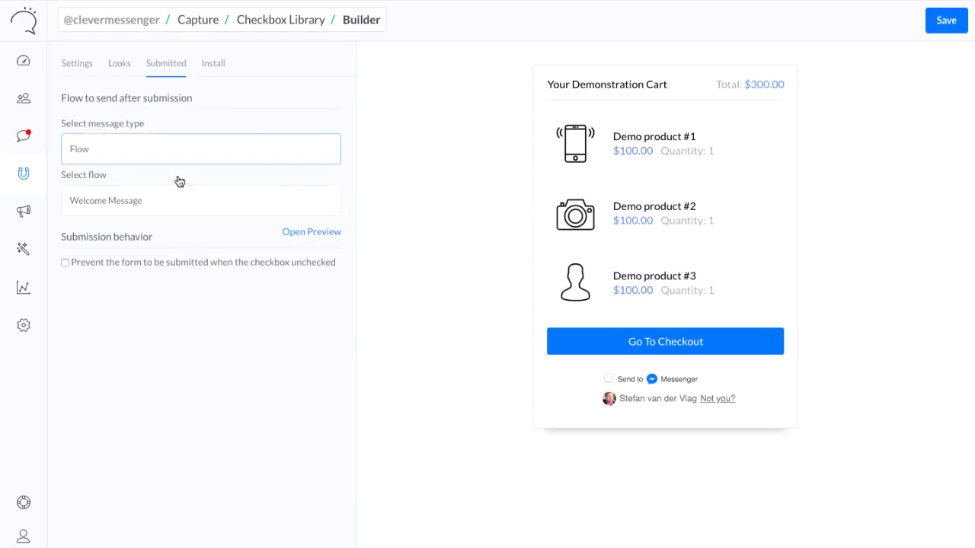
# - Require the box ticked before submitting, with error 'Please tick the box in order to continue'
pyautogui.click(148, 270)
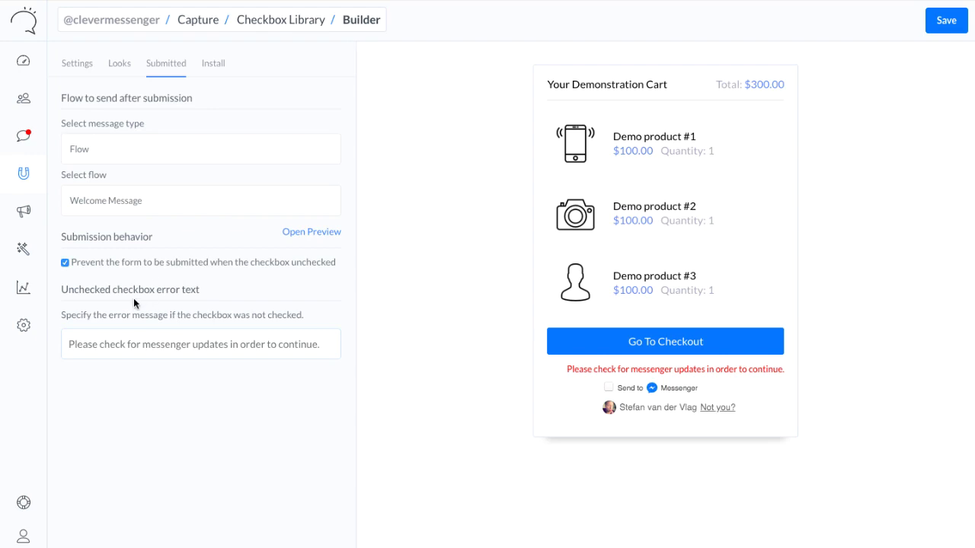
pyautogui.click(168, 344)
pyautogui.hotkey('ctrl', 'a')
pyautogui.write('Please tick the box in order to continue')
pyautogui.click(241, 294)
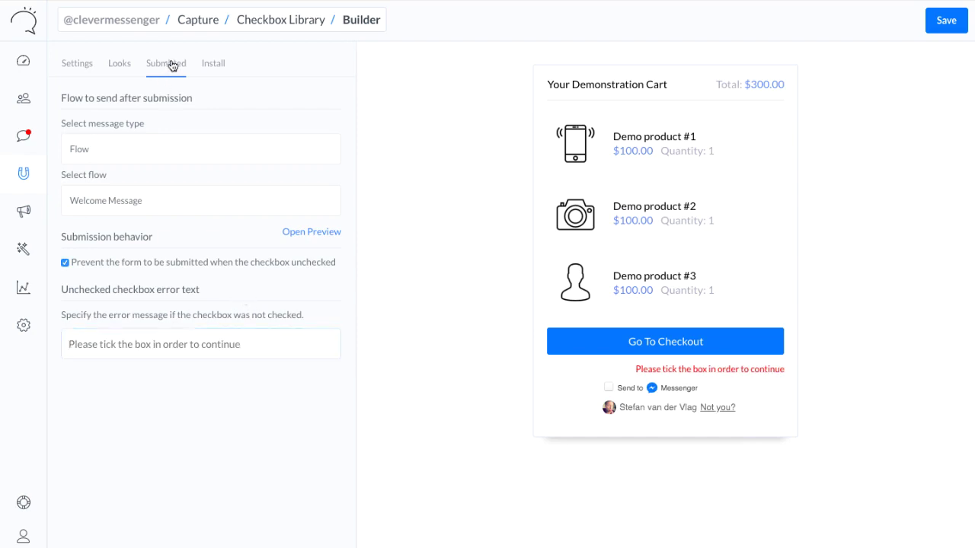
# - Save the plugin on the Install tab and select the checkbox div code snippet
pyautogui.click(210, 64)
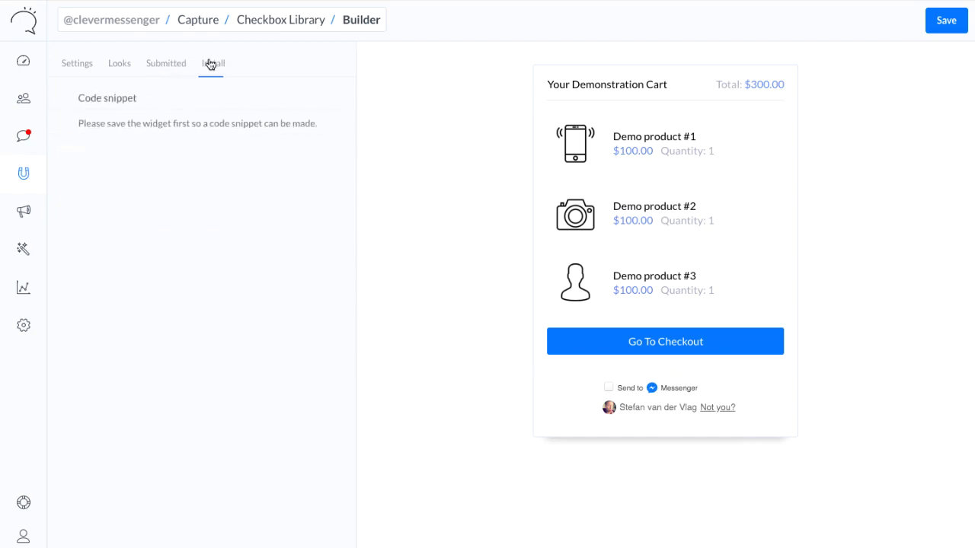
pyautogui.click(952, 20)
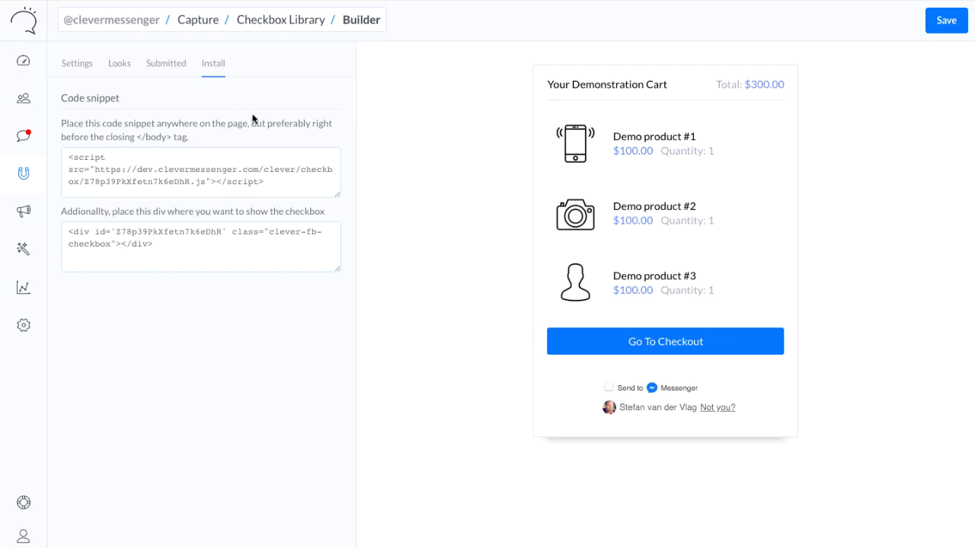
pyautogui.click(171, 252)
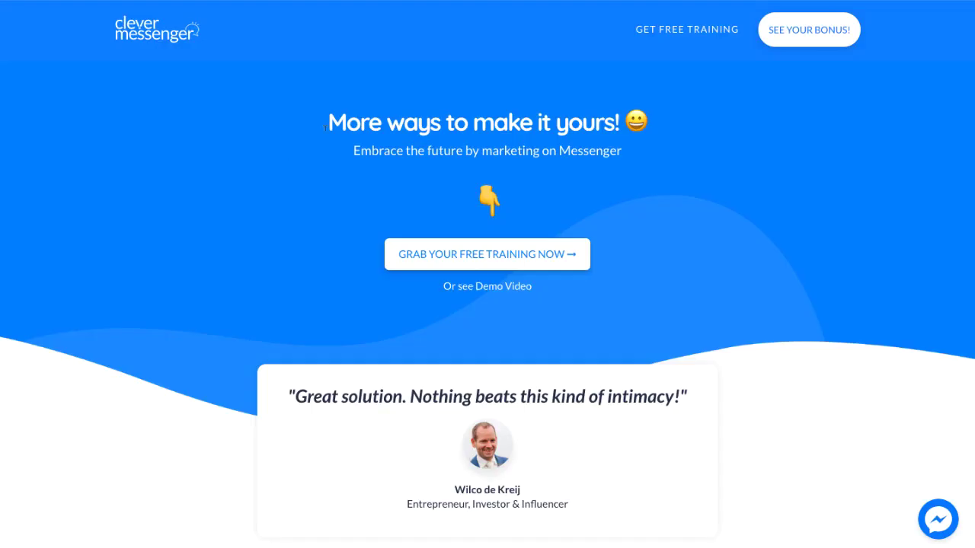
# - On the live site, submit 'Grab your free training now' unticked to trigger the error
pyautogui.scroll(-2, 379, 119)
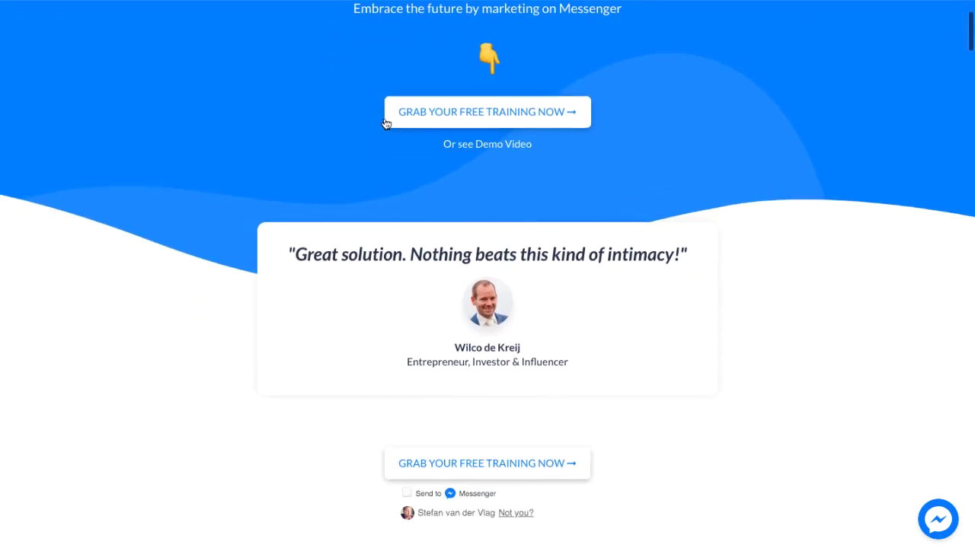
pyautogui.scroll(-2, 384, 119)
pyautogui.scroll(-1, 632, 303)
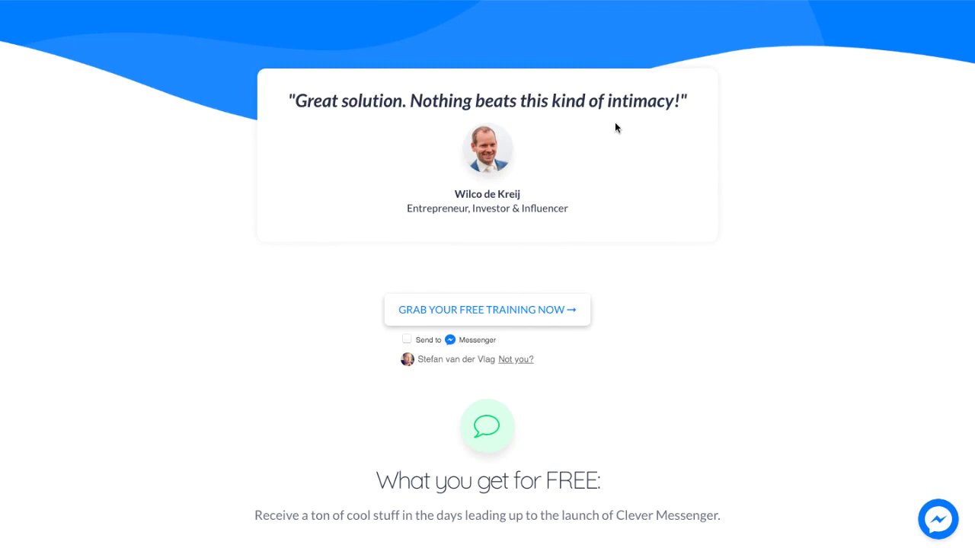
pyautogui.click(492, 312)
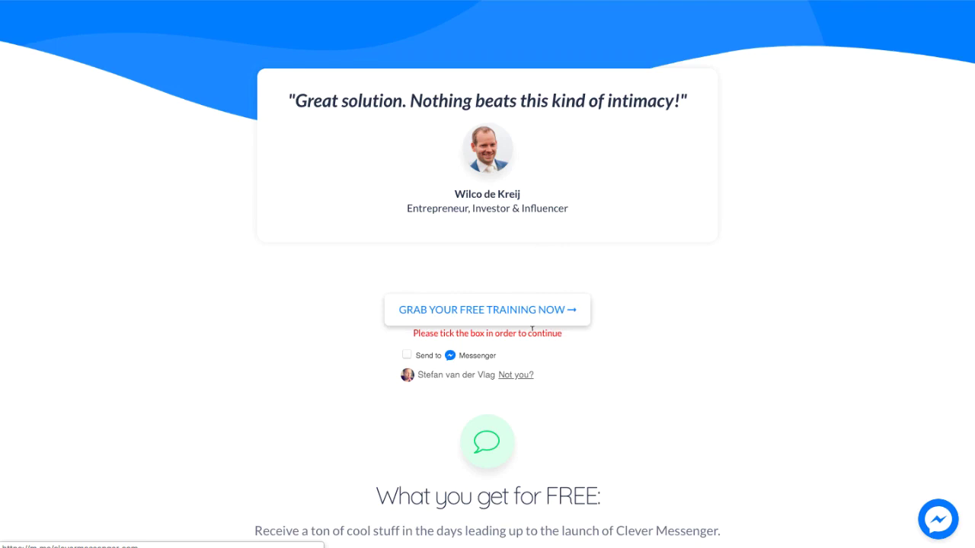
# - Tick the Send to Messenger box and submit the form again
pyautogui.scroll(-2, 602, 284)
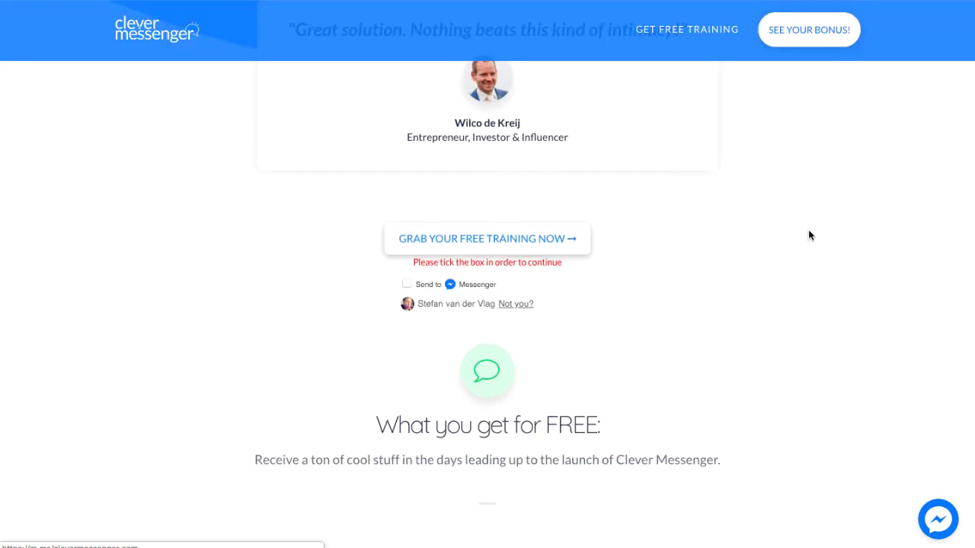
pyautogui.click(405, 285)
pyautogui.click(473, 248)
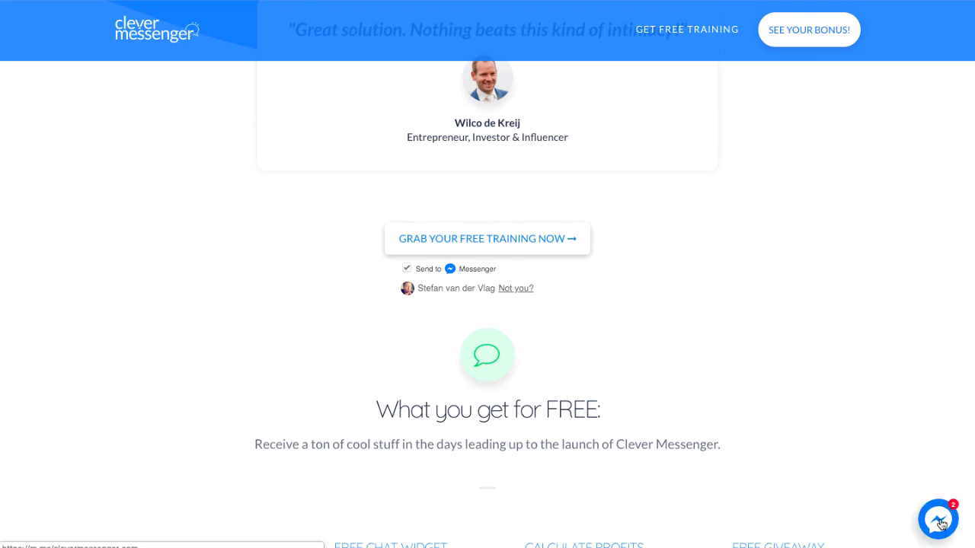
pyautogui.click(942, 526)
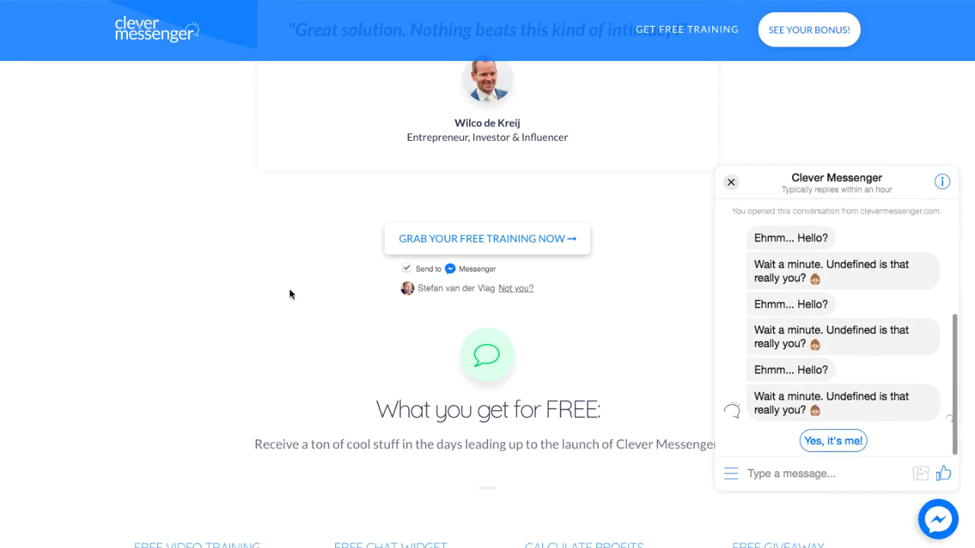
pyautogui.click(730, 183)
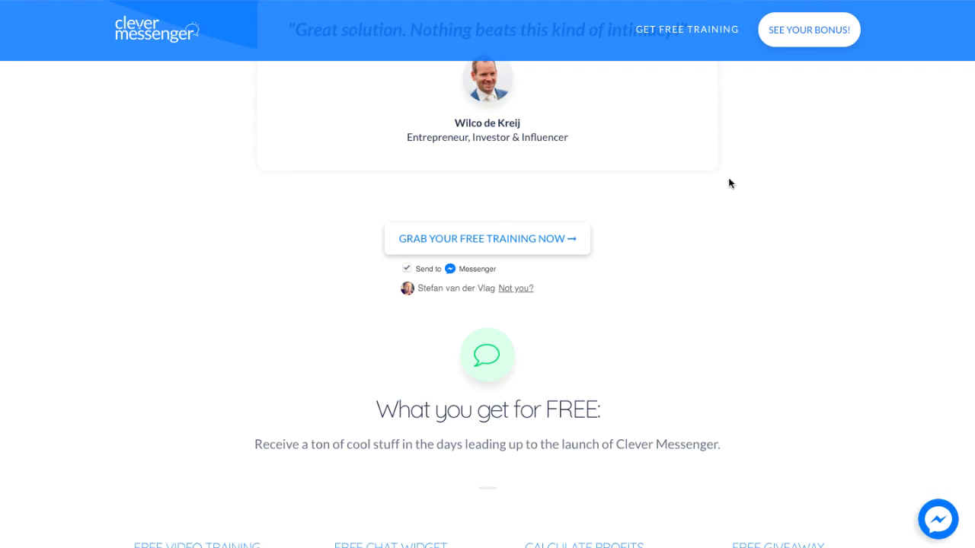